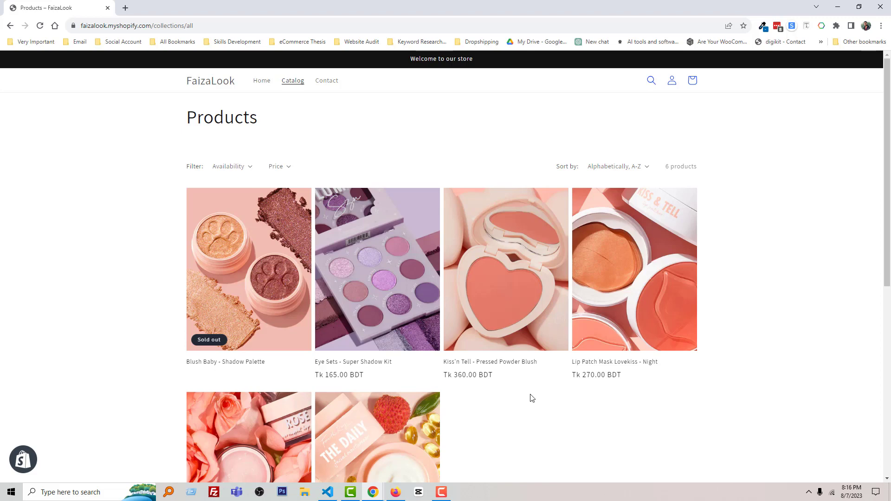
Open the code editor for the Dawn theme from Online Store > Themes.
left_click(374, 491)
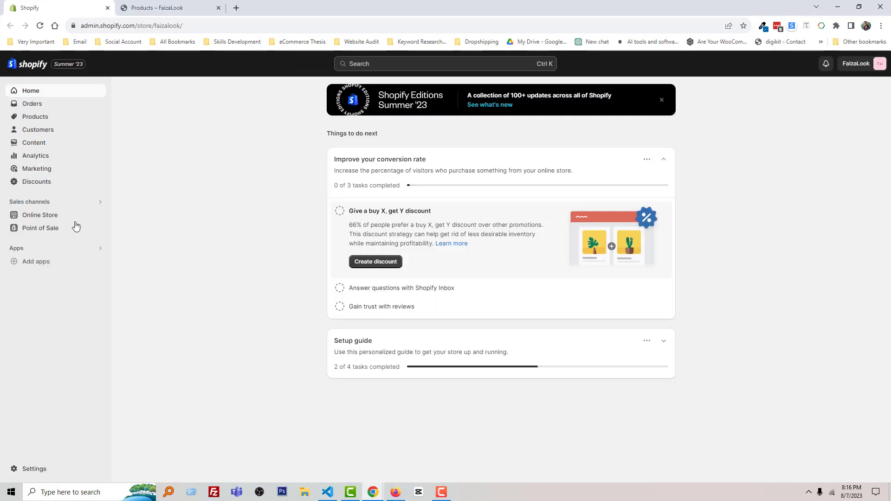
left_click(61, 220)
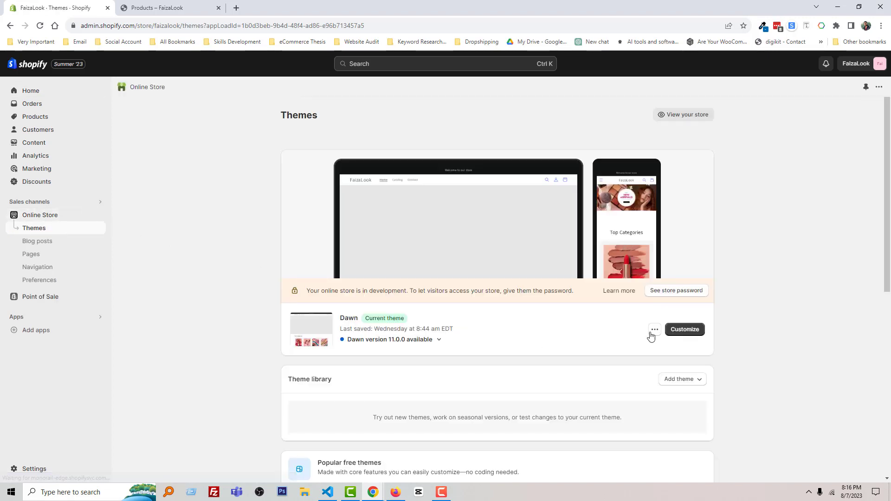
left_click(655, 330)
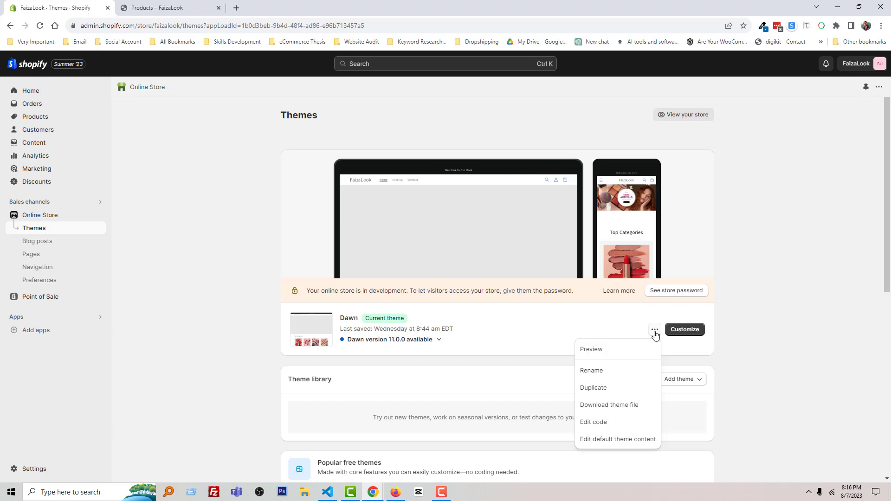
left_click(594, 422)
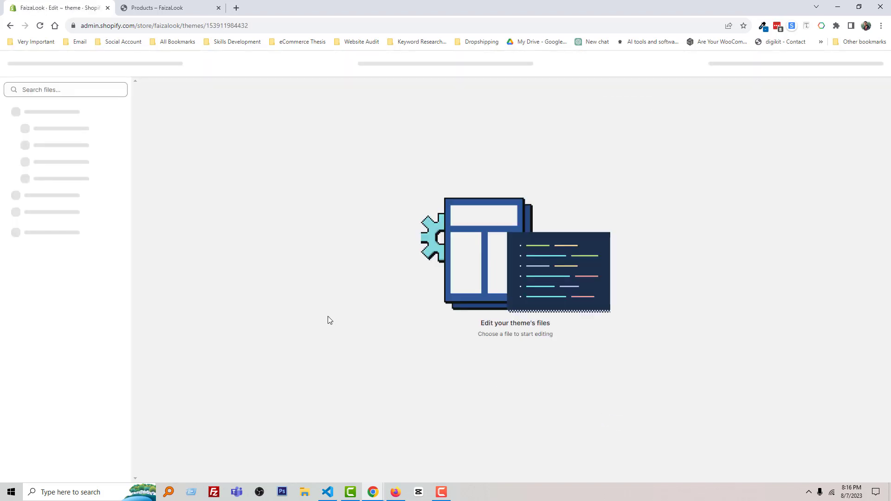
Filter theme files by 'css', open base.css, and place the cursor after its last rule.
left_click(47, 90)
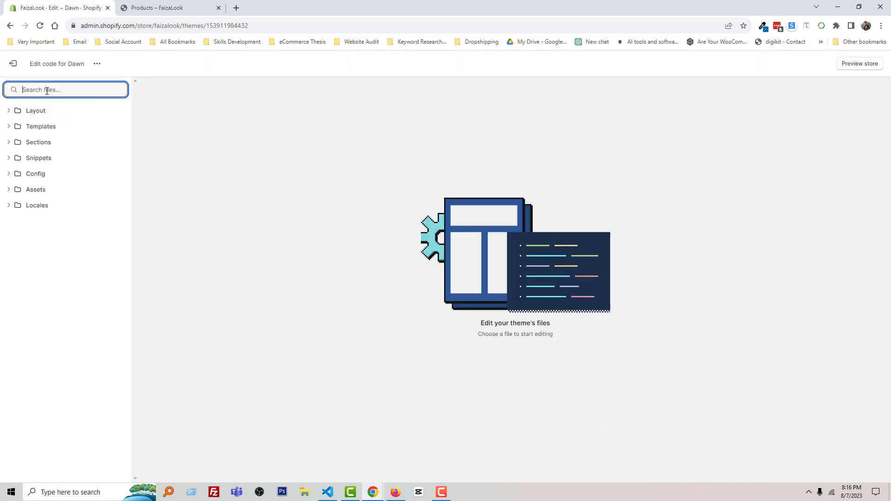
type("css")
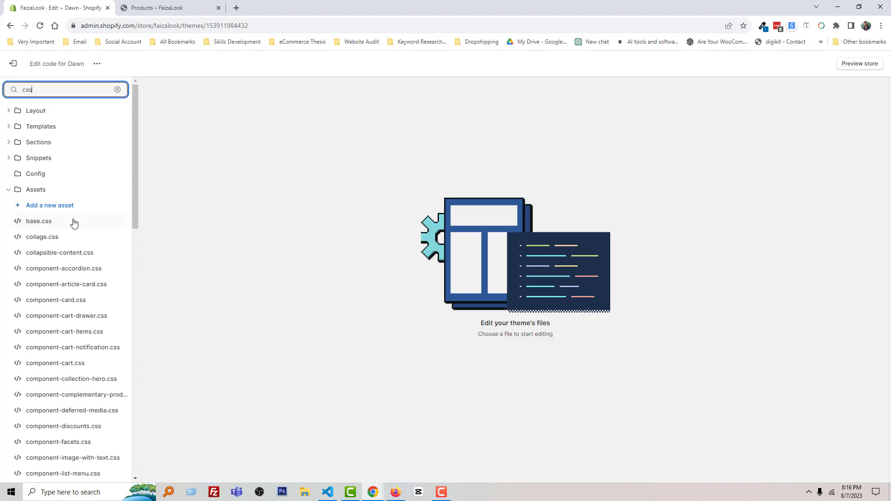
left_click(74, 222)
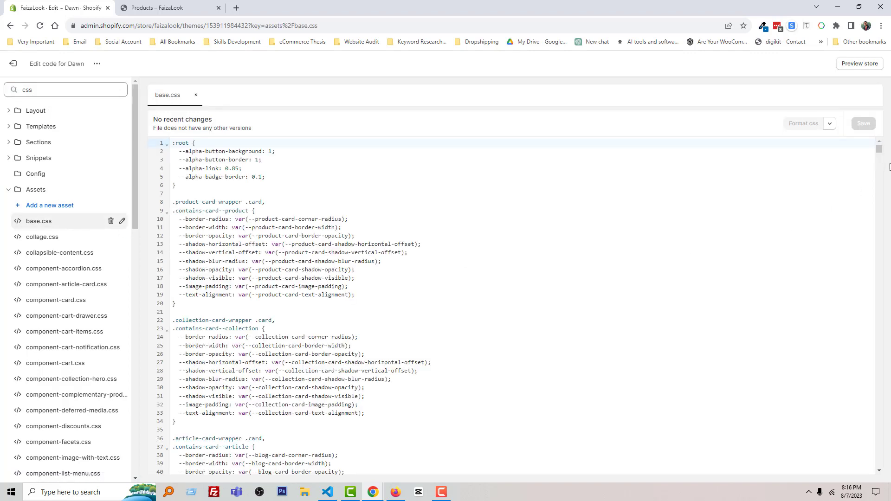
left_click_drag(879, 148, 879, 463)
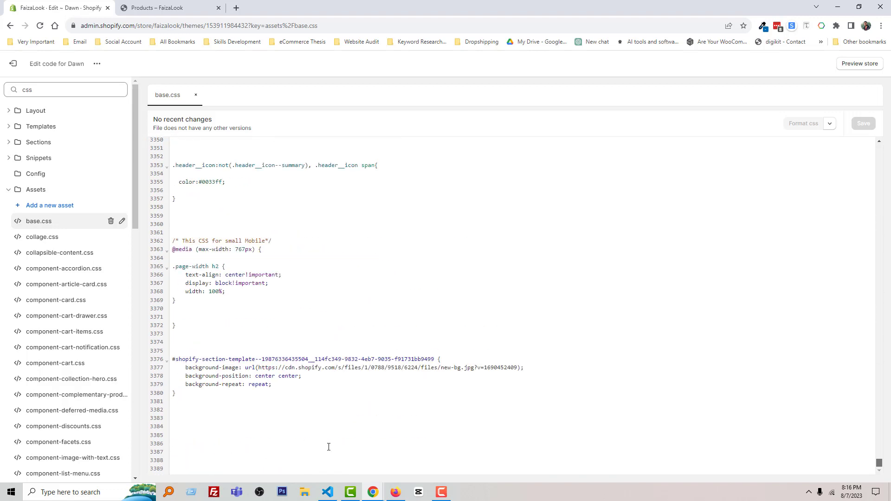
left_click(282, 417)
key("alt+Tab")
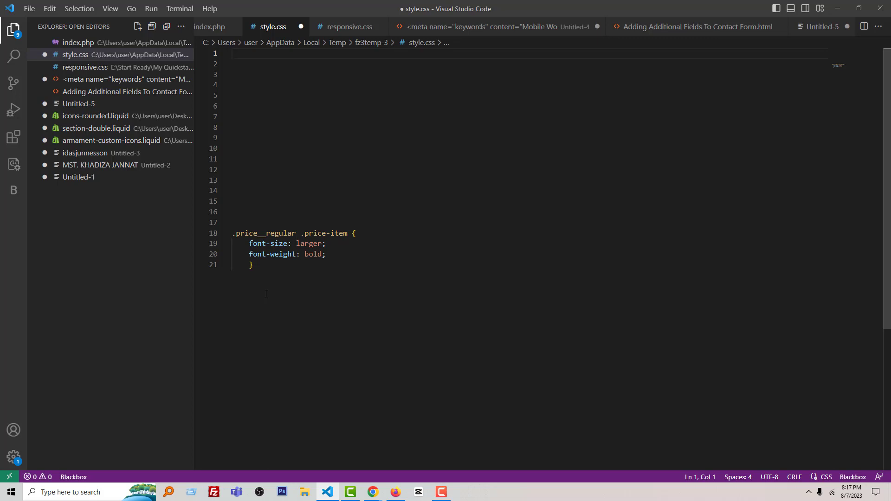
Copy the .price__regular .price-item rule (lines 18–21) and return to Shopify's code editor.
left_click_drag(265, 271, 233, 234)
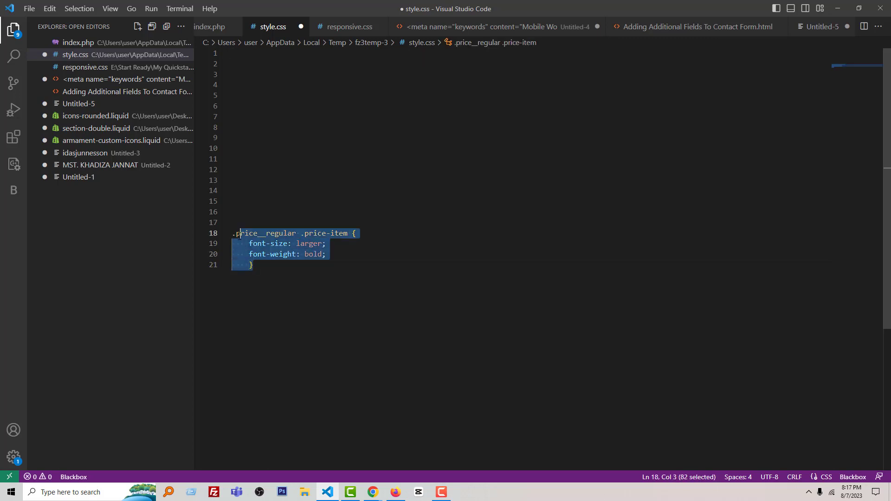
right_click(252, 232)
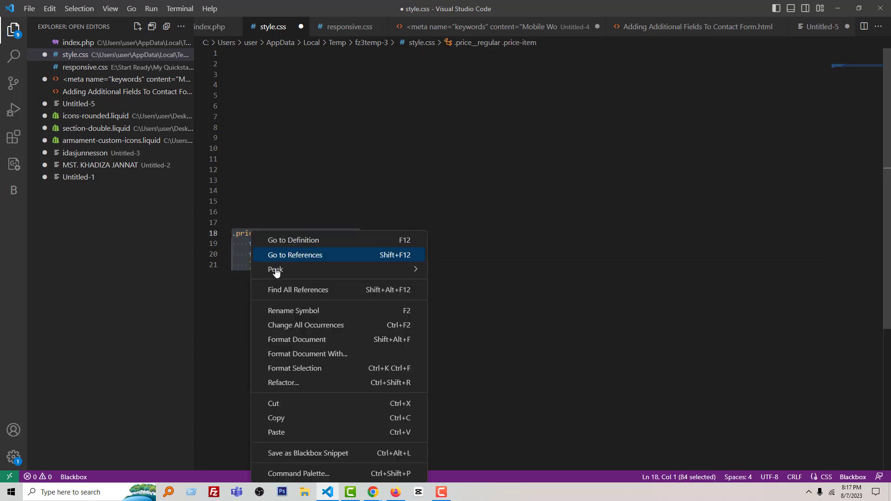
left_click(302, 419)
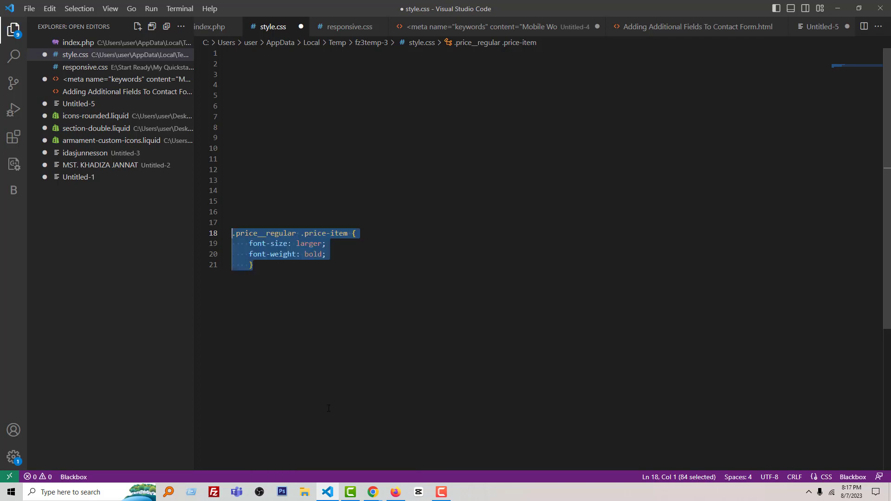
mouse_move(372, 493)
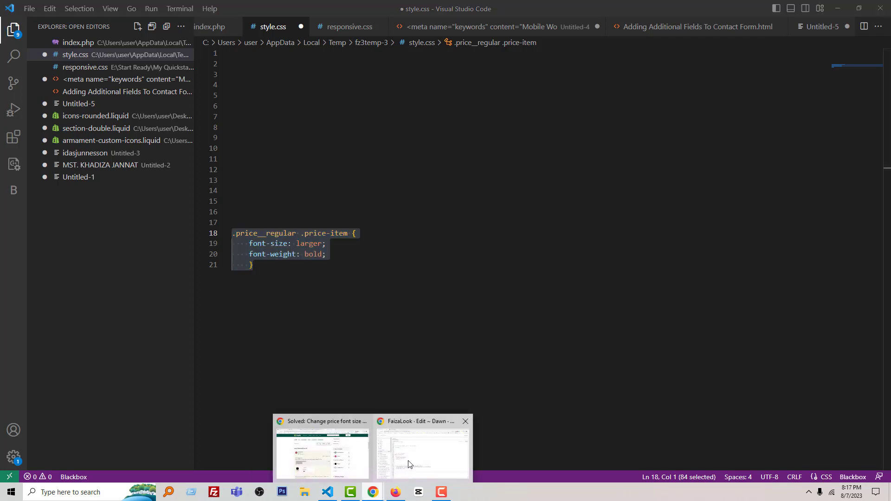
left_click(410, 463)
Paste the copied price rule onto base.css's final empty line and save.
right_click(195, 422)
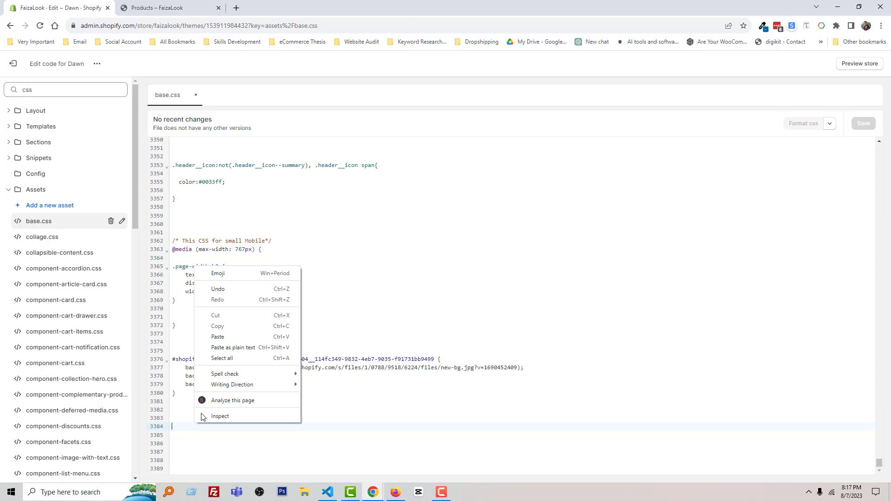
left_click(212, 338)
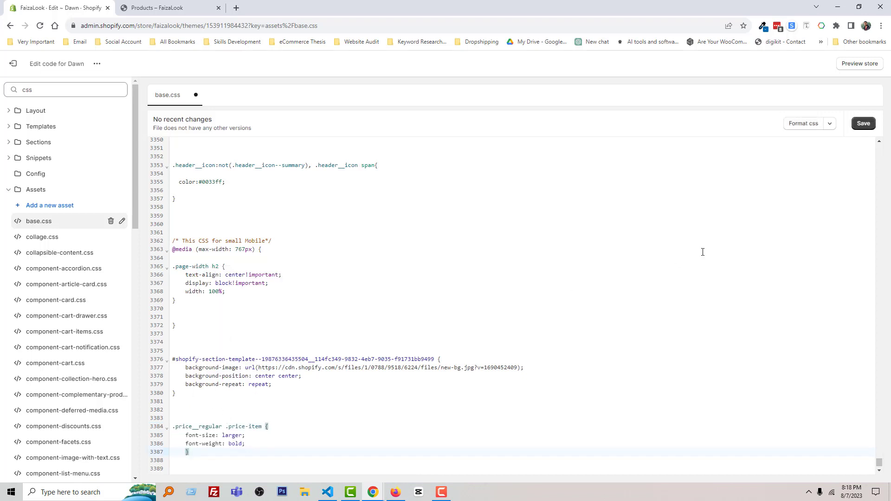
left_click(863, 123)
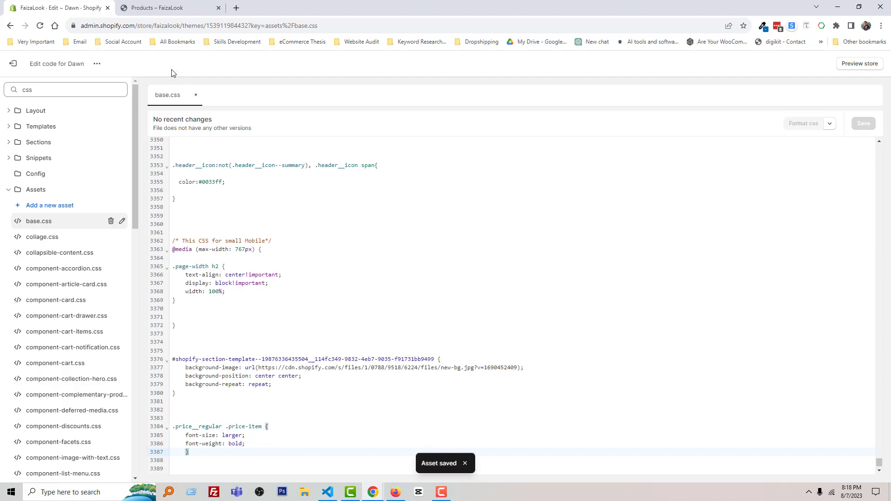
Reload the Products – FaizaLook storefront tab to show the new bold, larger prices.
left_click(175, 12)
right_click(111, 208)
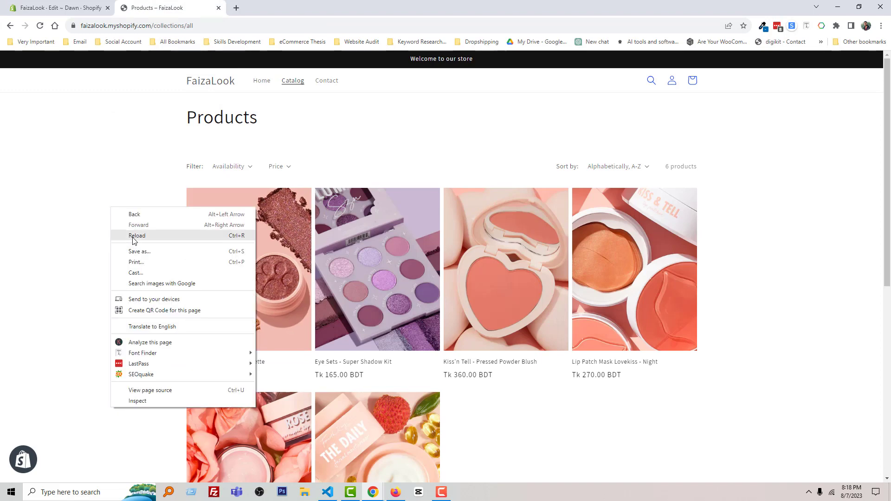
left_click(133, 236)
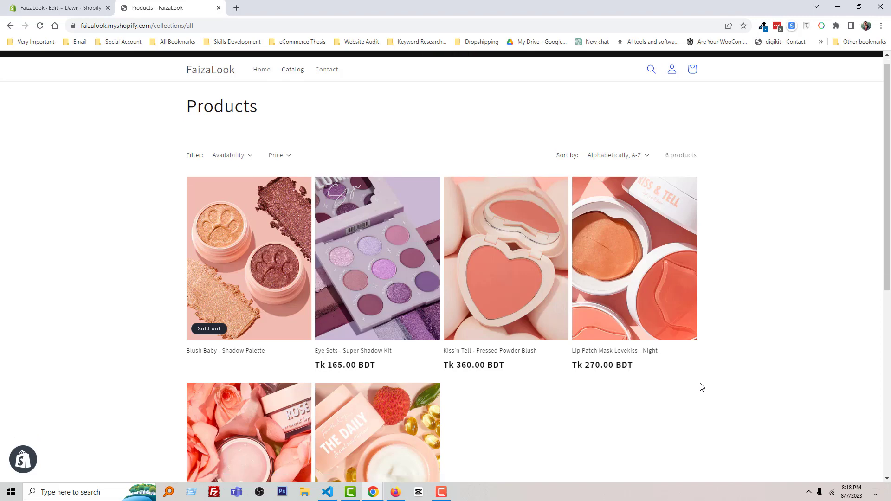
scroll(701, 387, "down", 3)
scroll(702, 387, "up", 3)
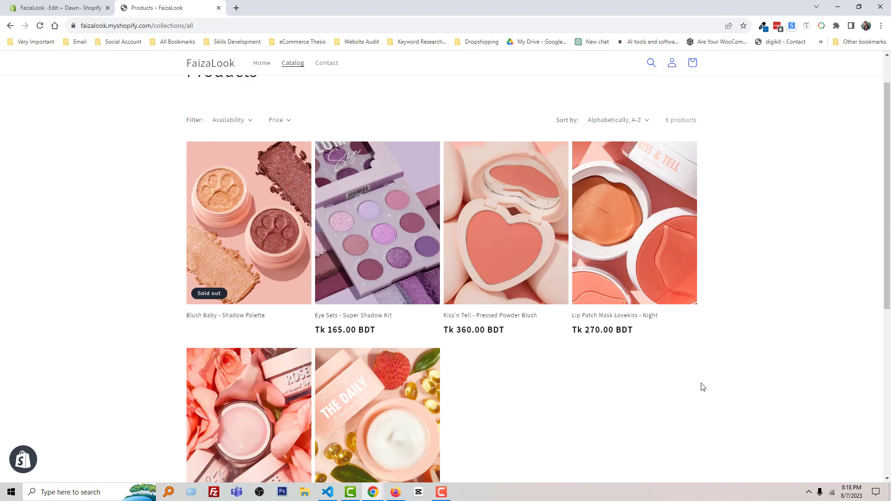